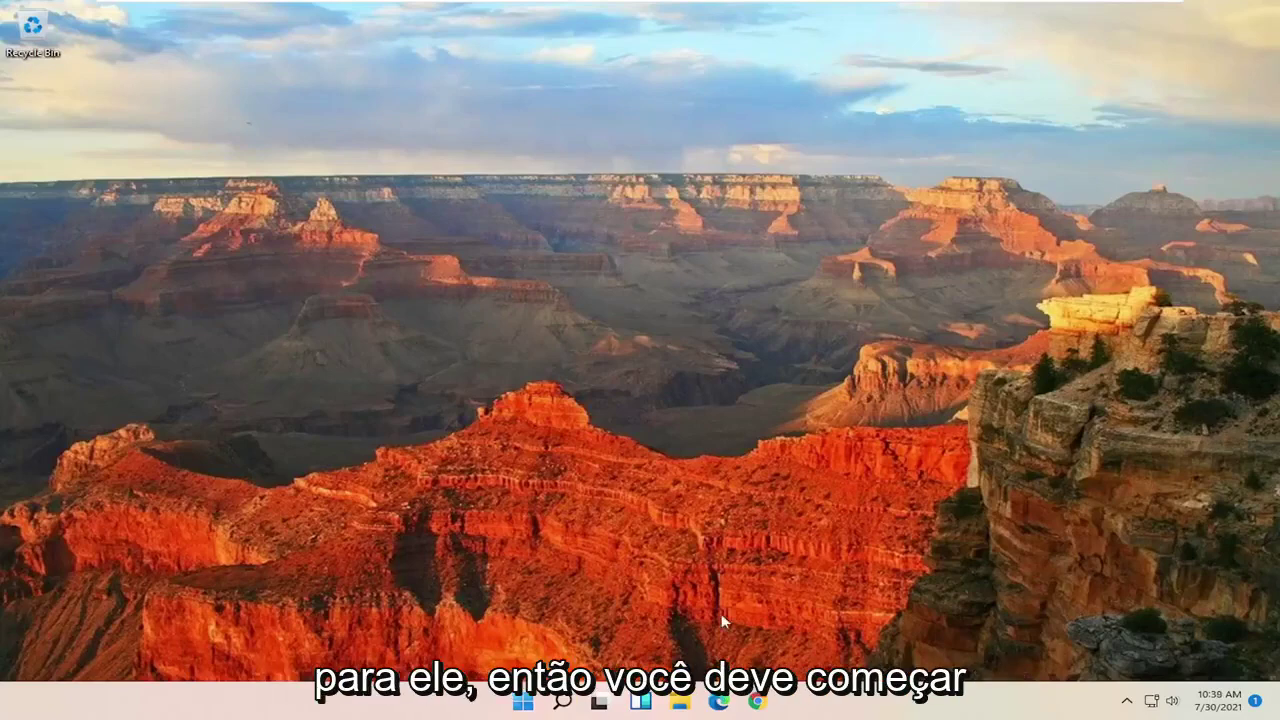
Launch the Settings app from Start search and go to System > Troubleshoot
left_click(530, 703)
type("se")
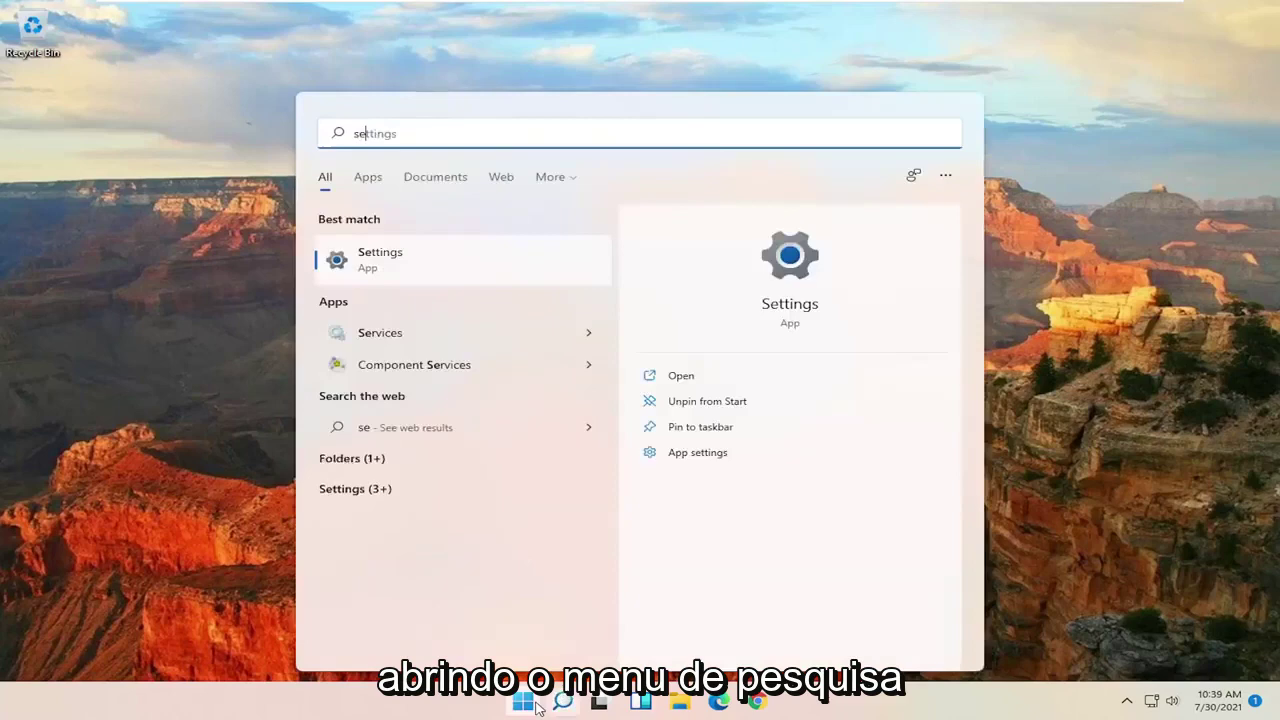
type("ttings")
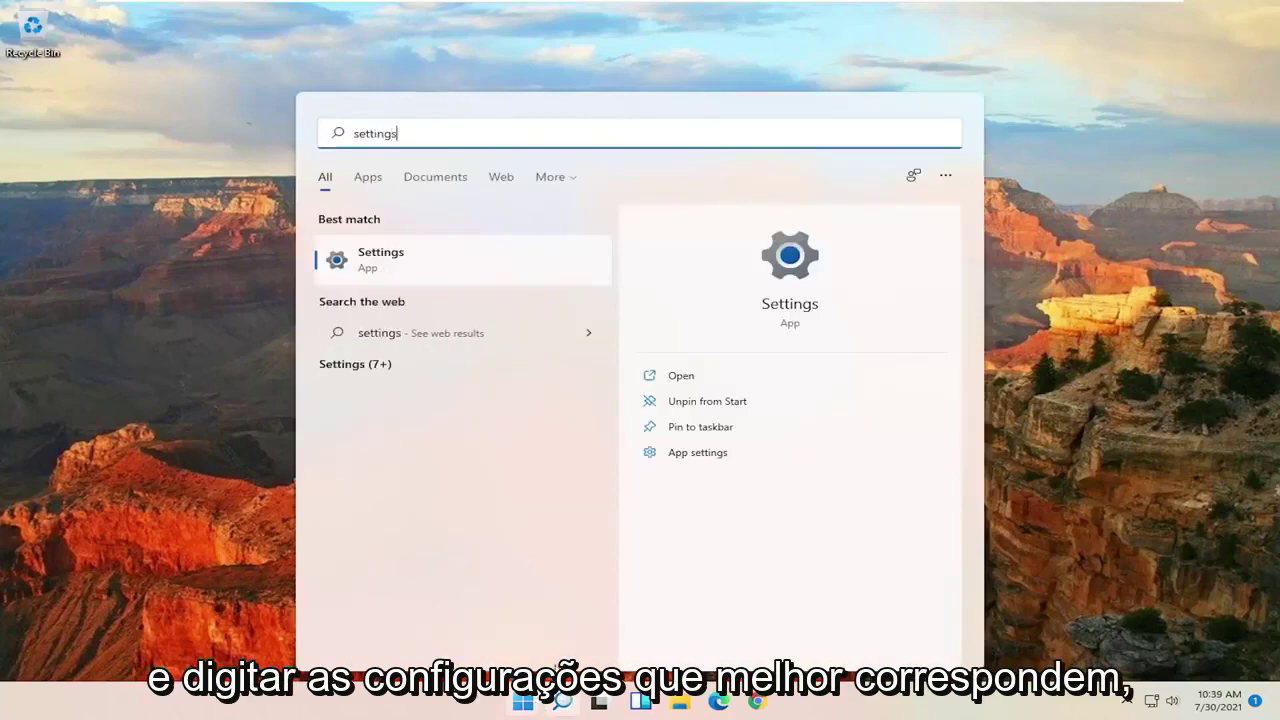
left_click(378, 266)
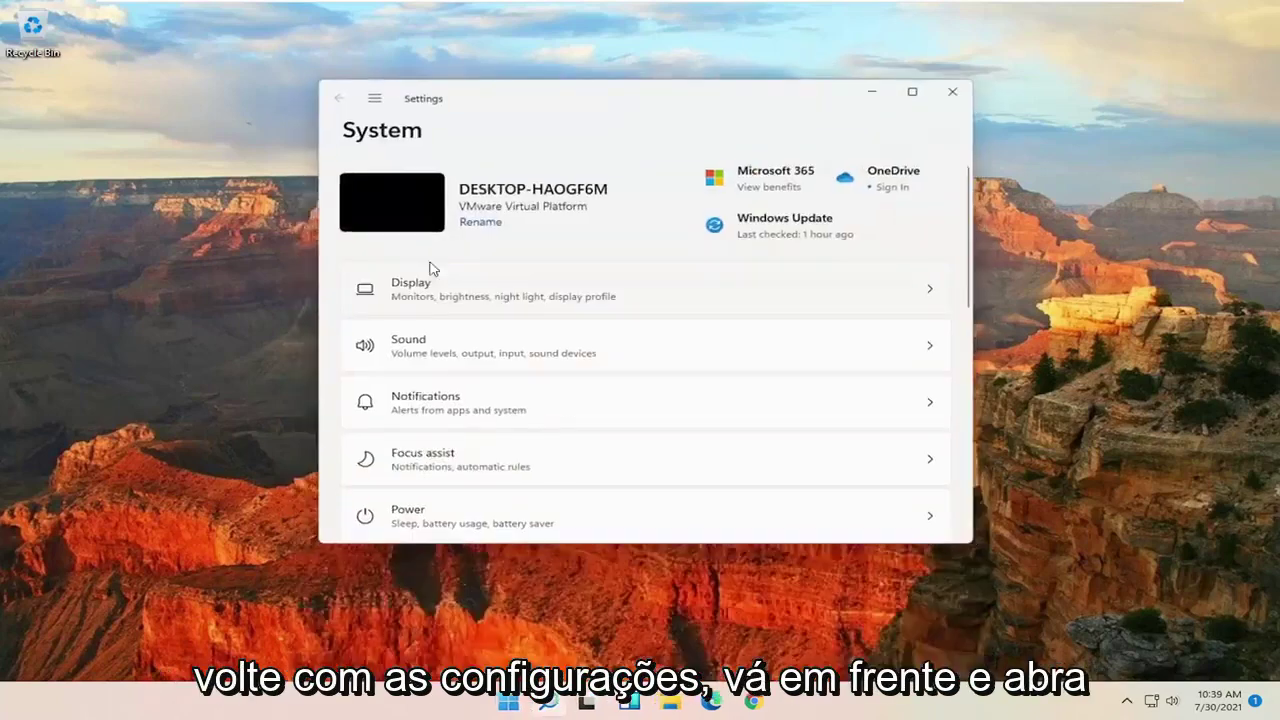
scroll(552, 308, "down", 5)
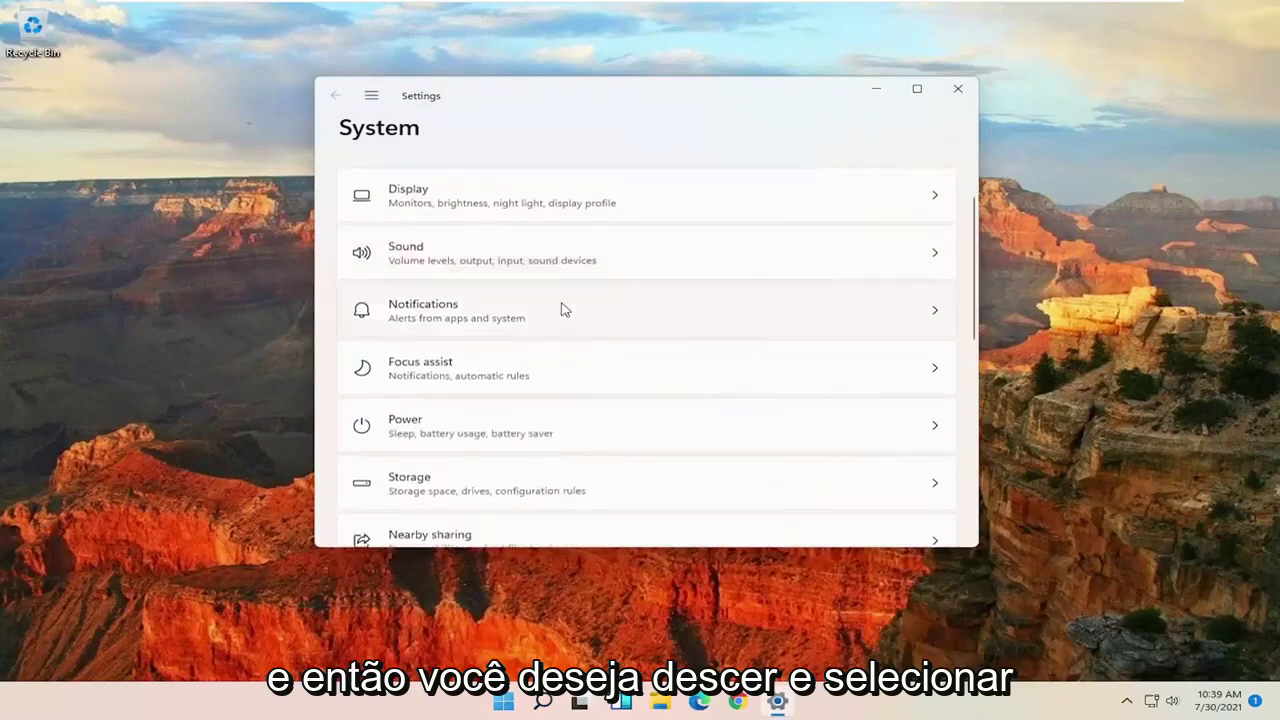
scroll(563, 309, "down", 2)
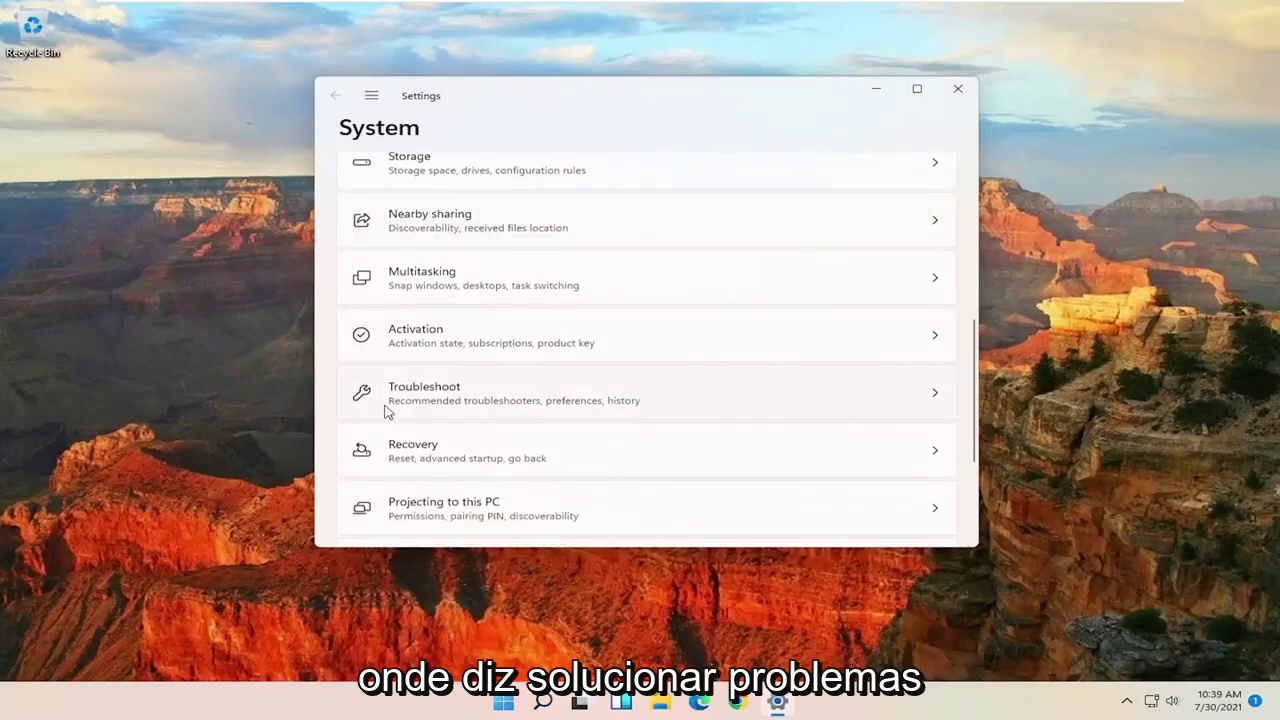
left_click(576, 409)
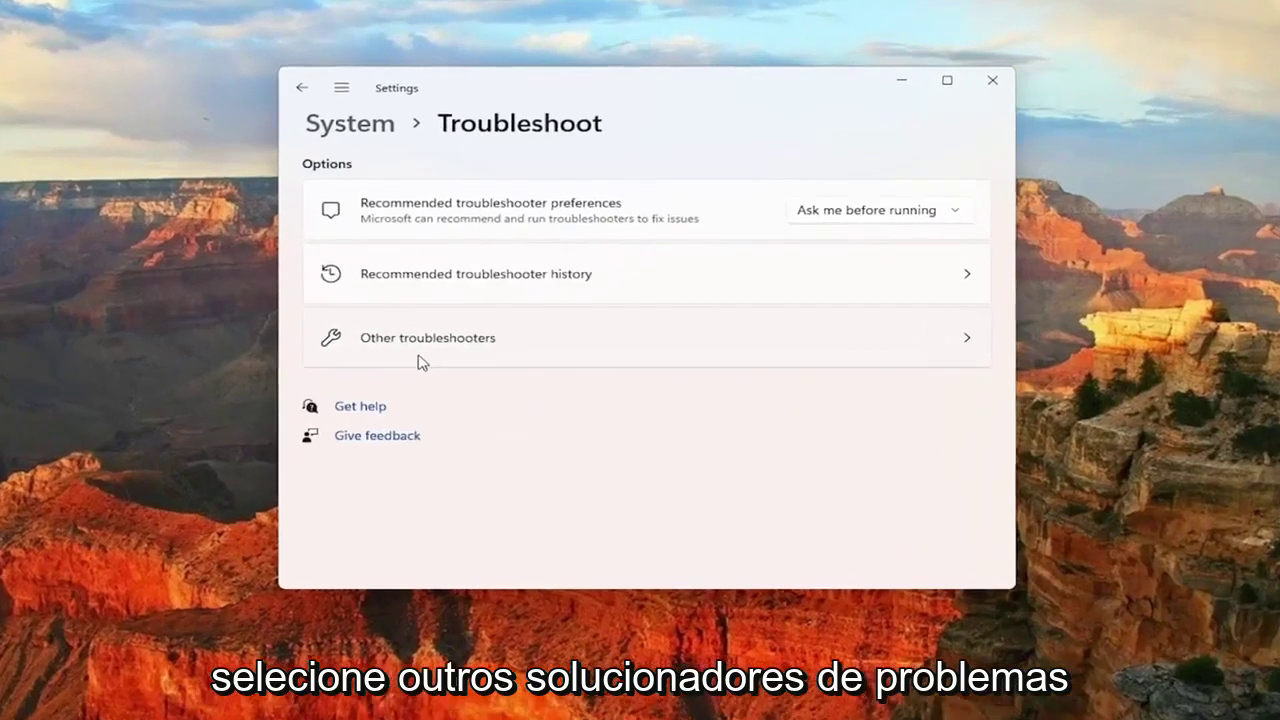
Run the Internet Connections troubleshooter with the 'Troubleshoot my connection to the Internet' option
left_click(444, 334)
scroll(407, 378, "down", 2)
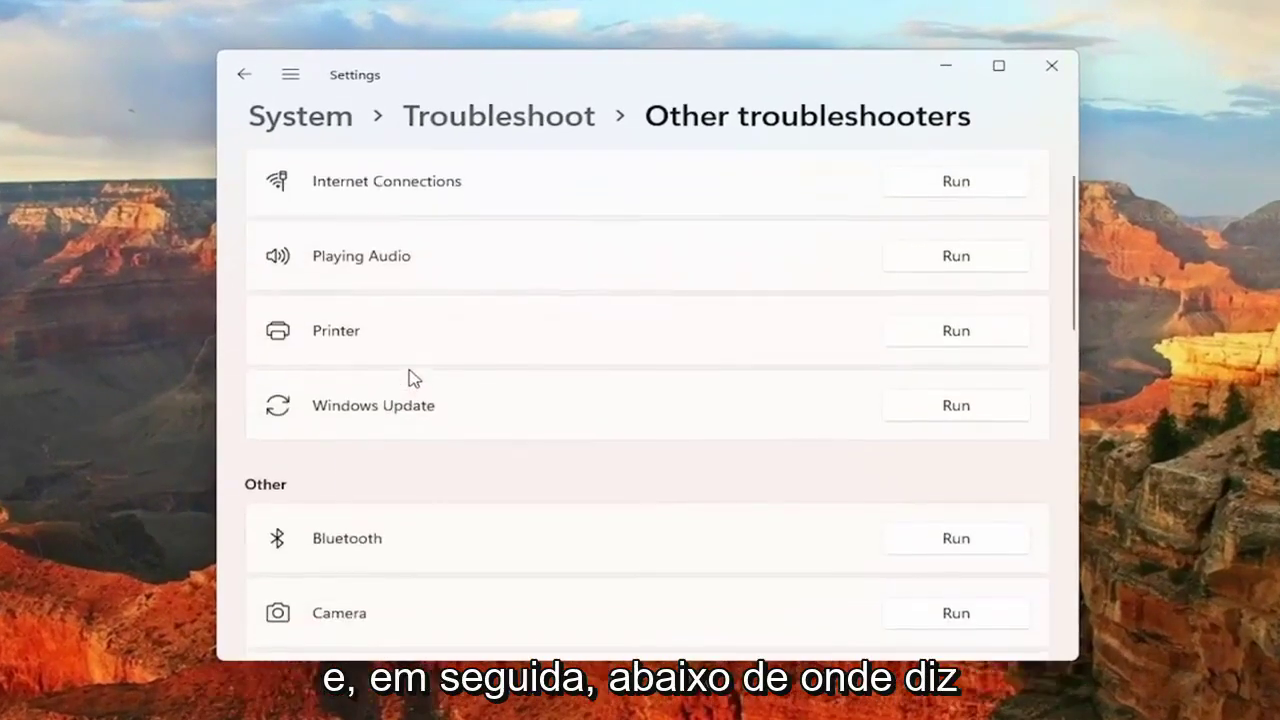
scroll(409, 374, "up", 2)
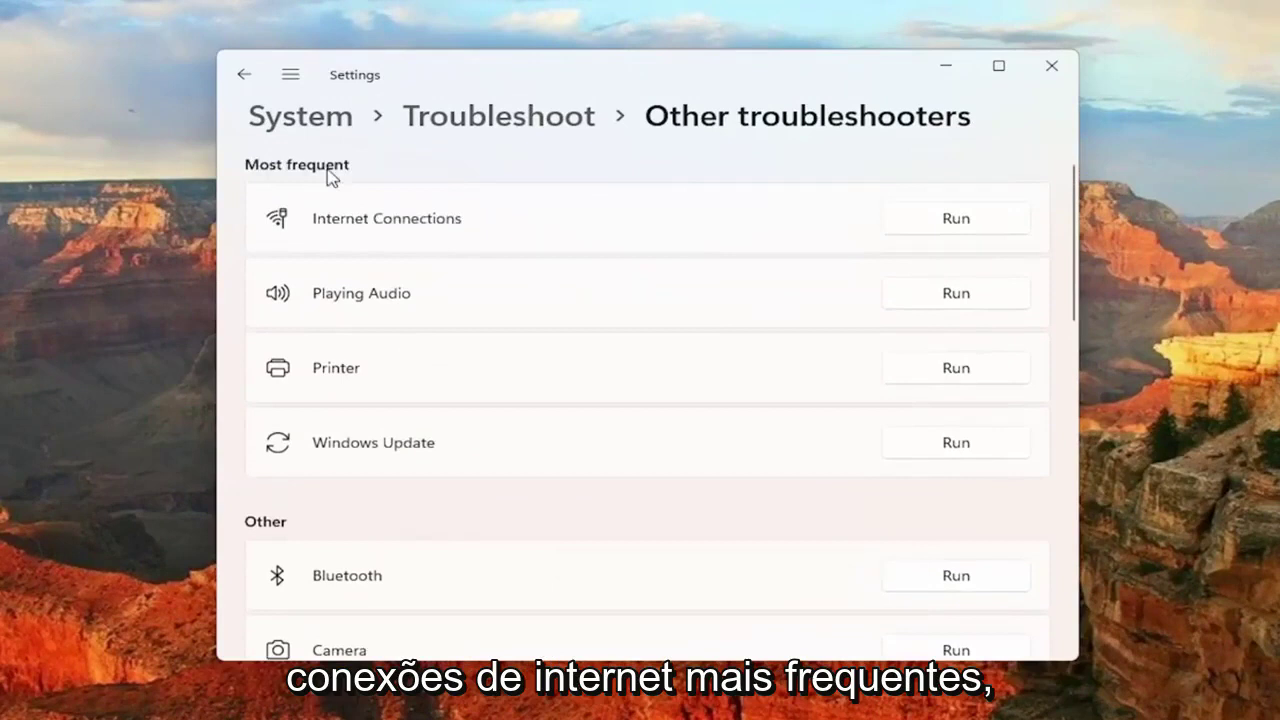
left_click(951, 226)
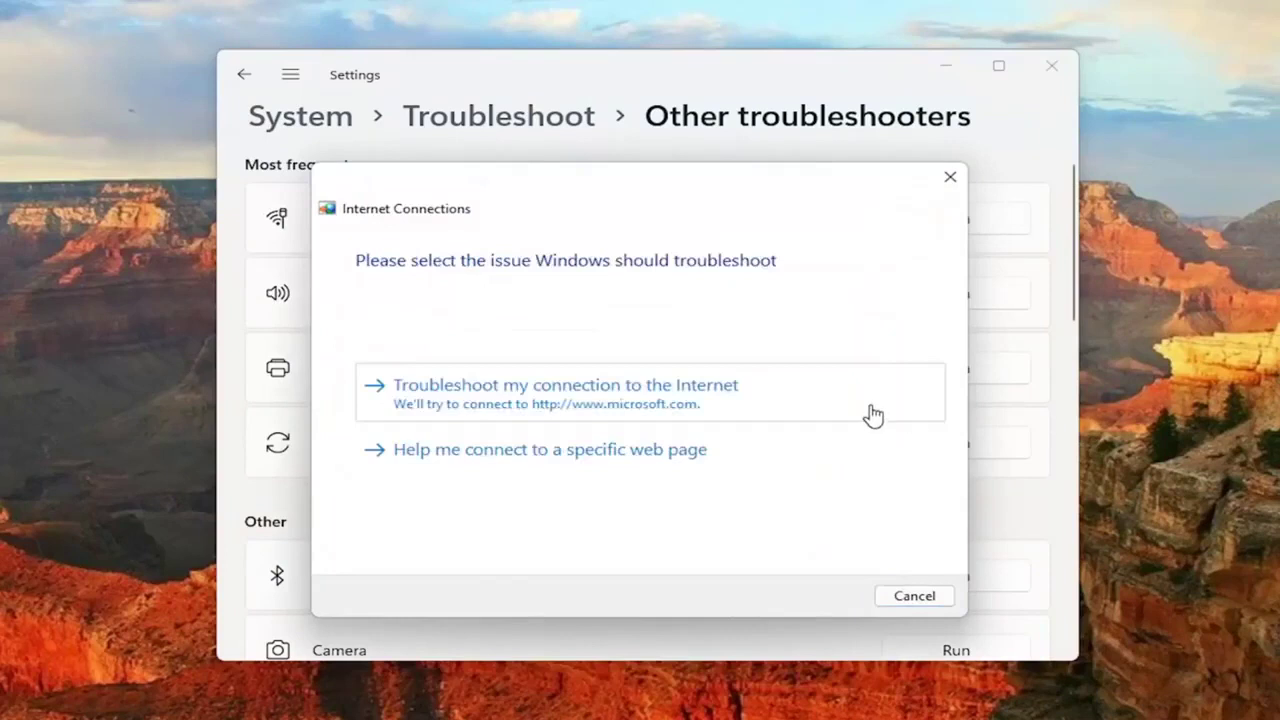
left_click(533, 404)
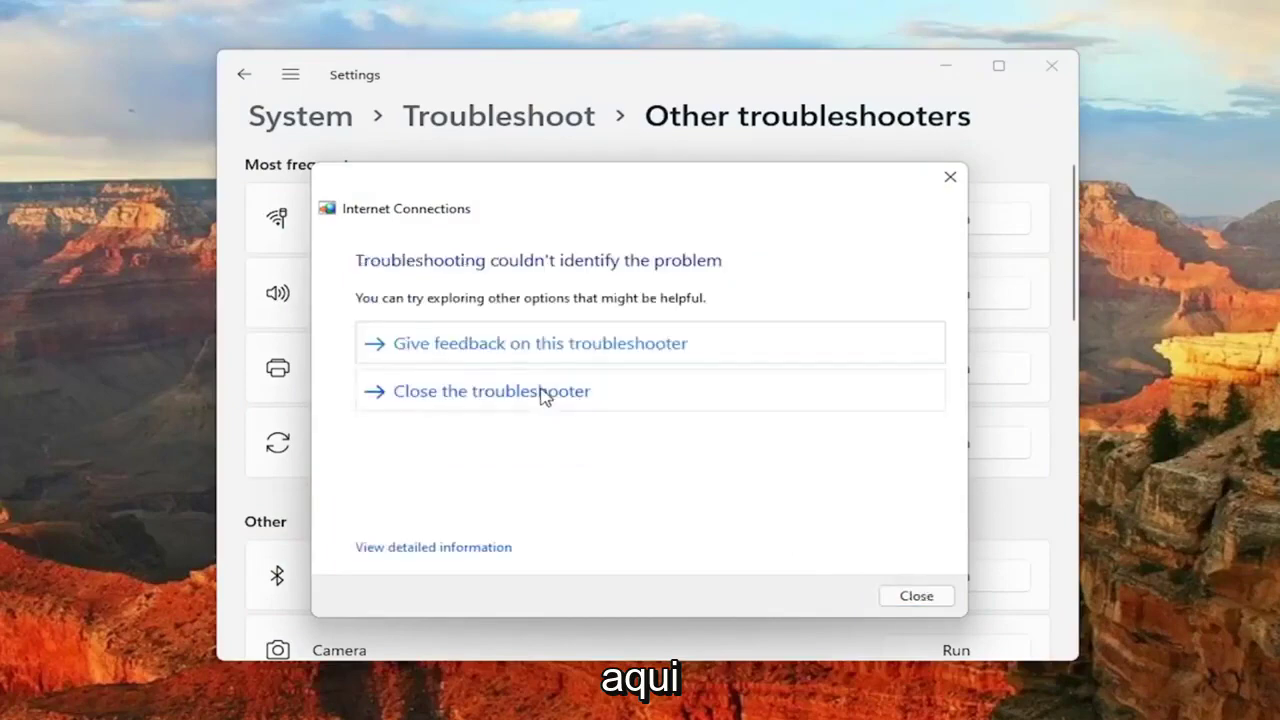
Close the Internet Connections results and start the Network Adapter troubleshooter
left_click(916, 597)
scroll(543, 394, "down", 5)
scroll(540, 395, "down", 4)
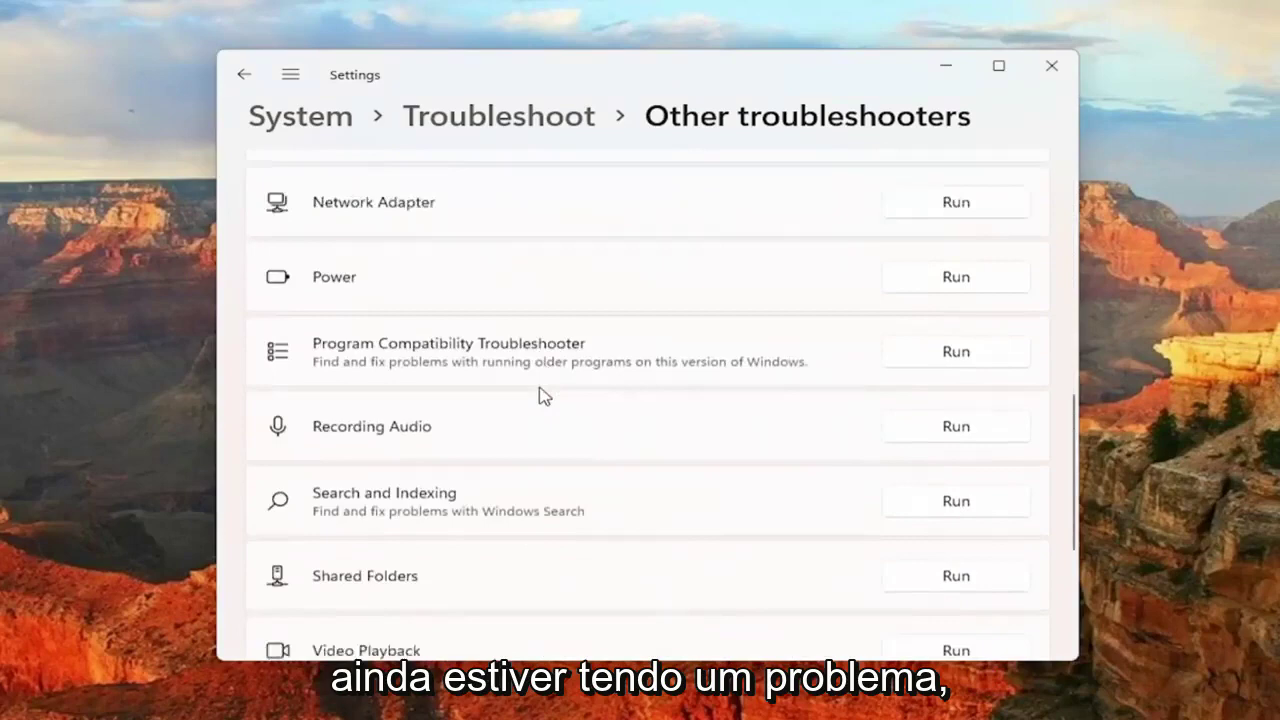
scroll(543, 394, "up", 7)
scroll(368, 295, "down", 5)
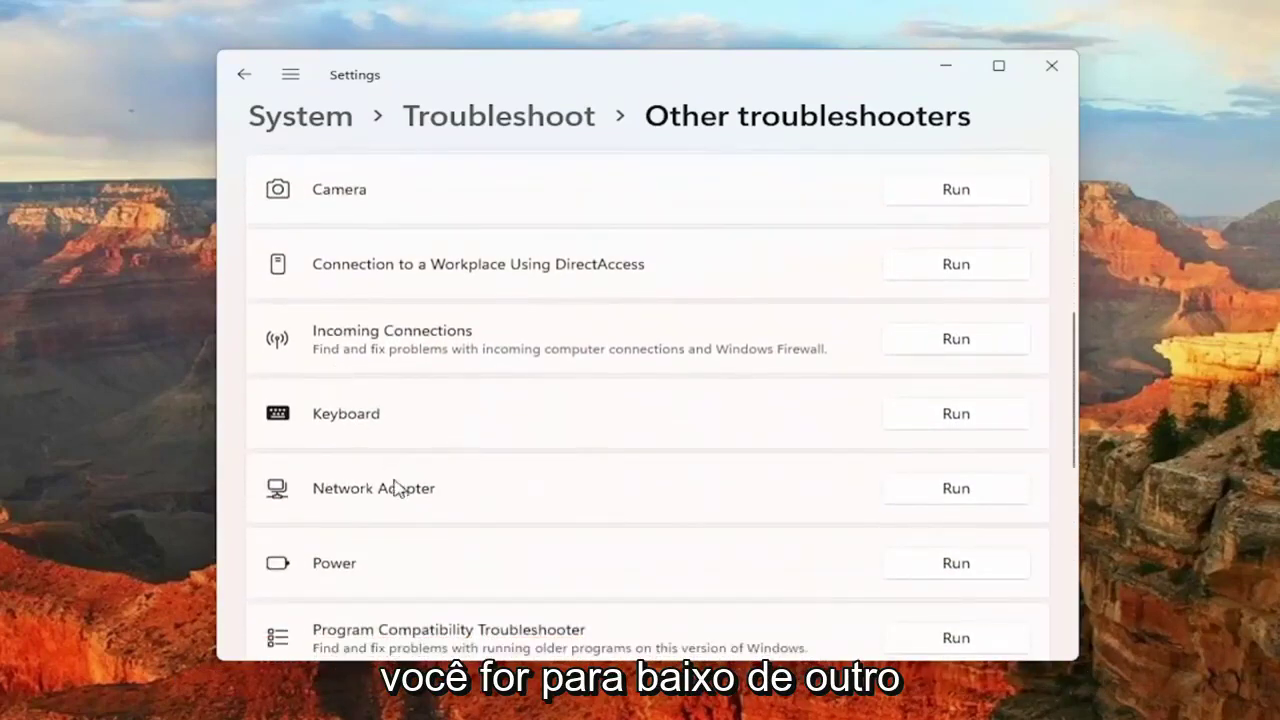
scroll(390, 487, "down", 1)
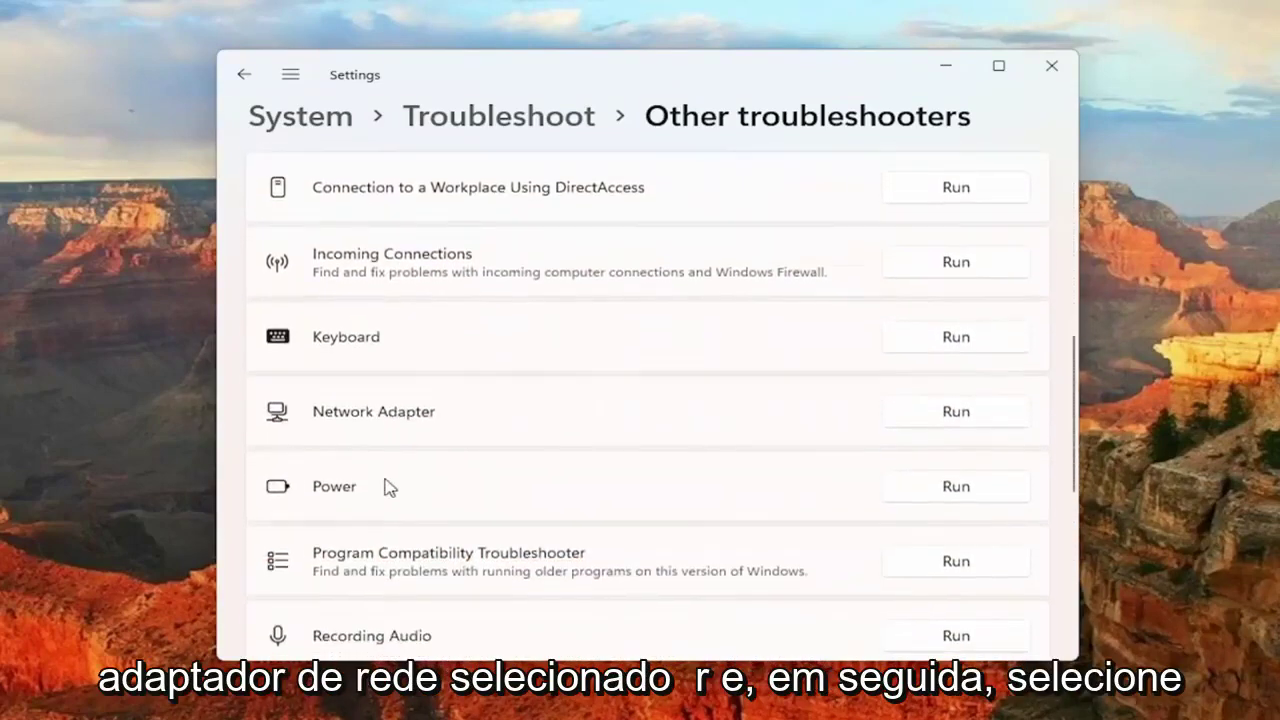
left_click(962, 421)
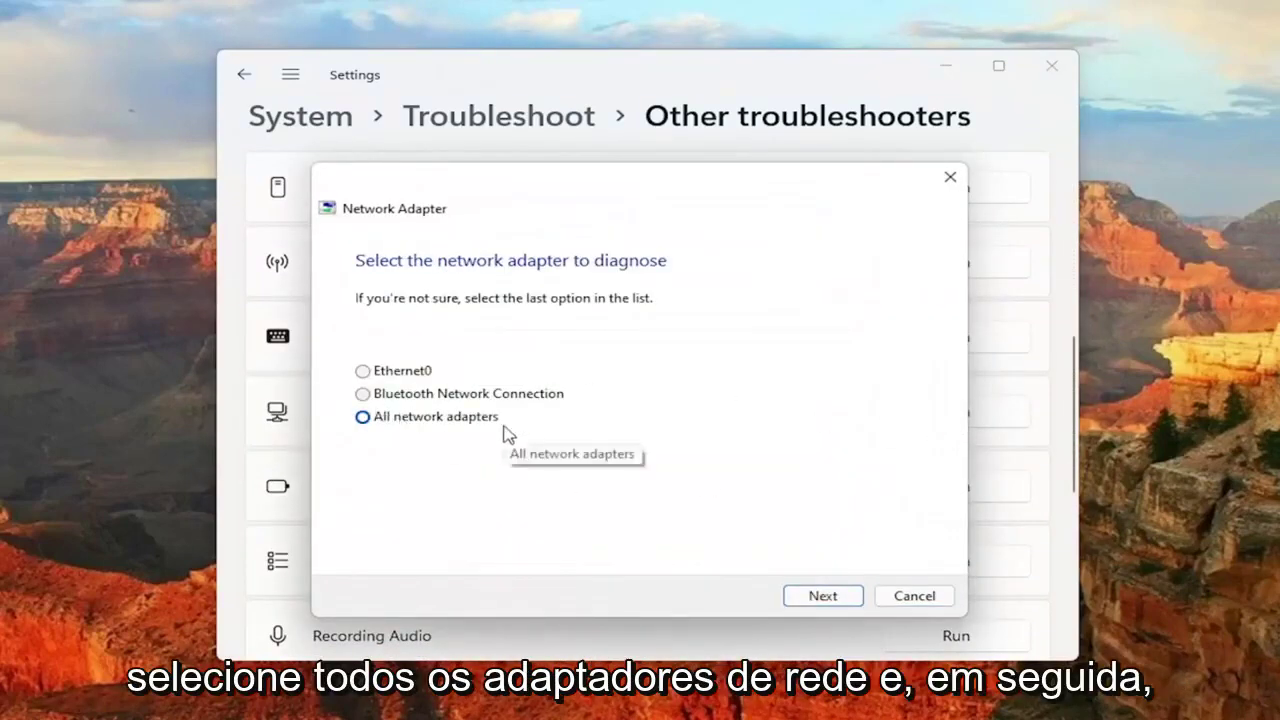
Diagnose all network adapters, reporting trouble reaching the website google.com
left_click(840, 596)
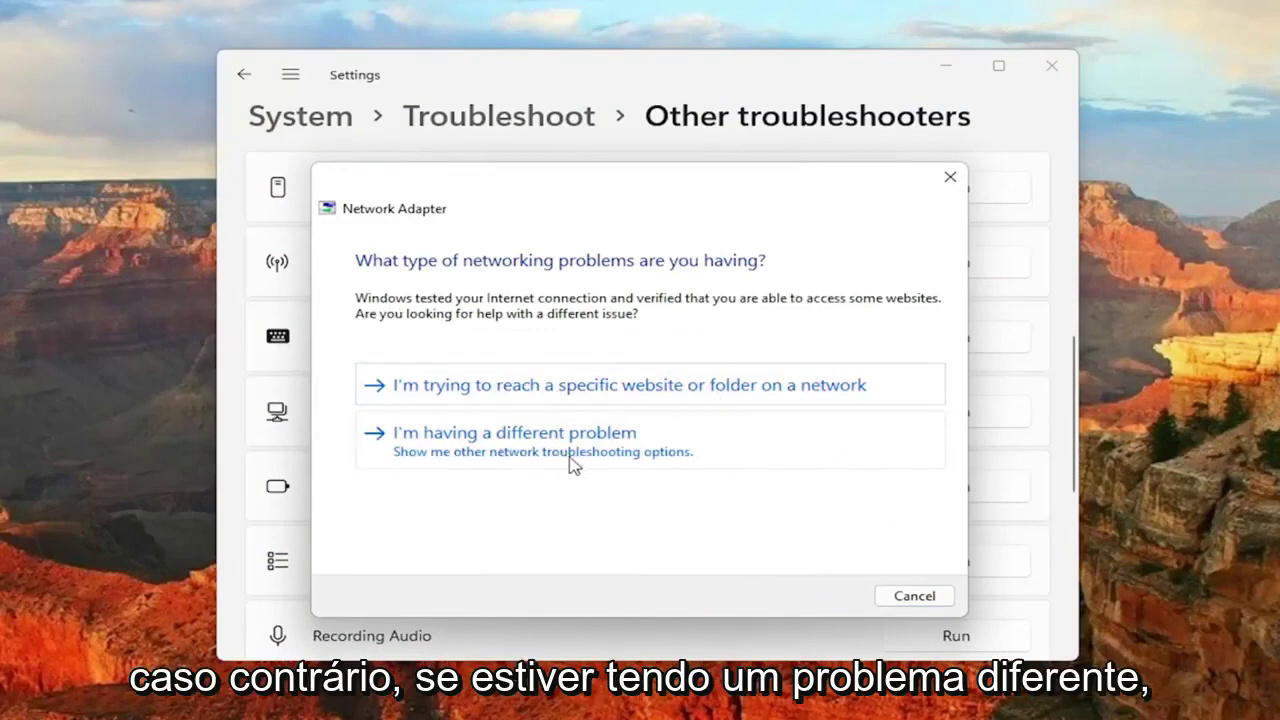
left_click(672, 400)
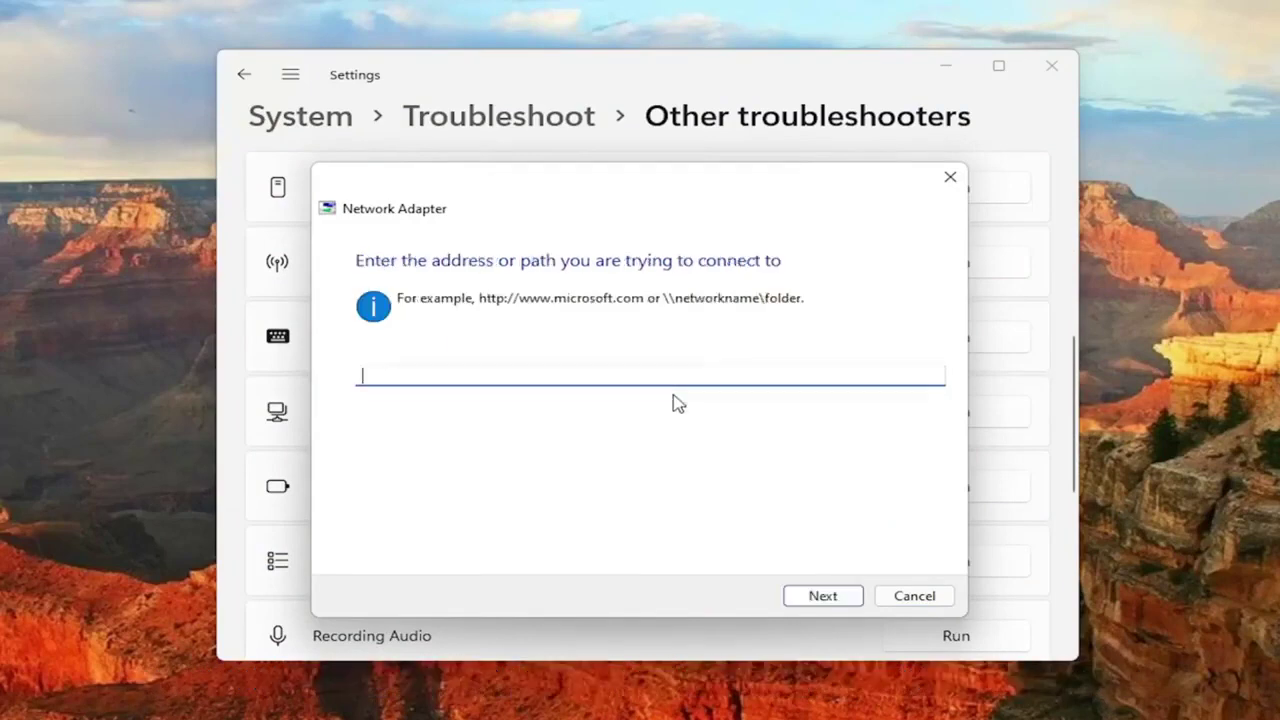
type("google.com")
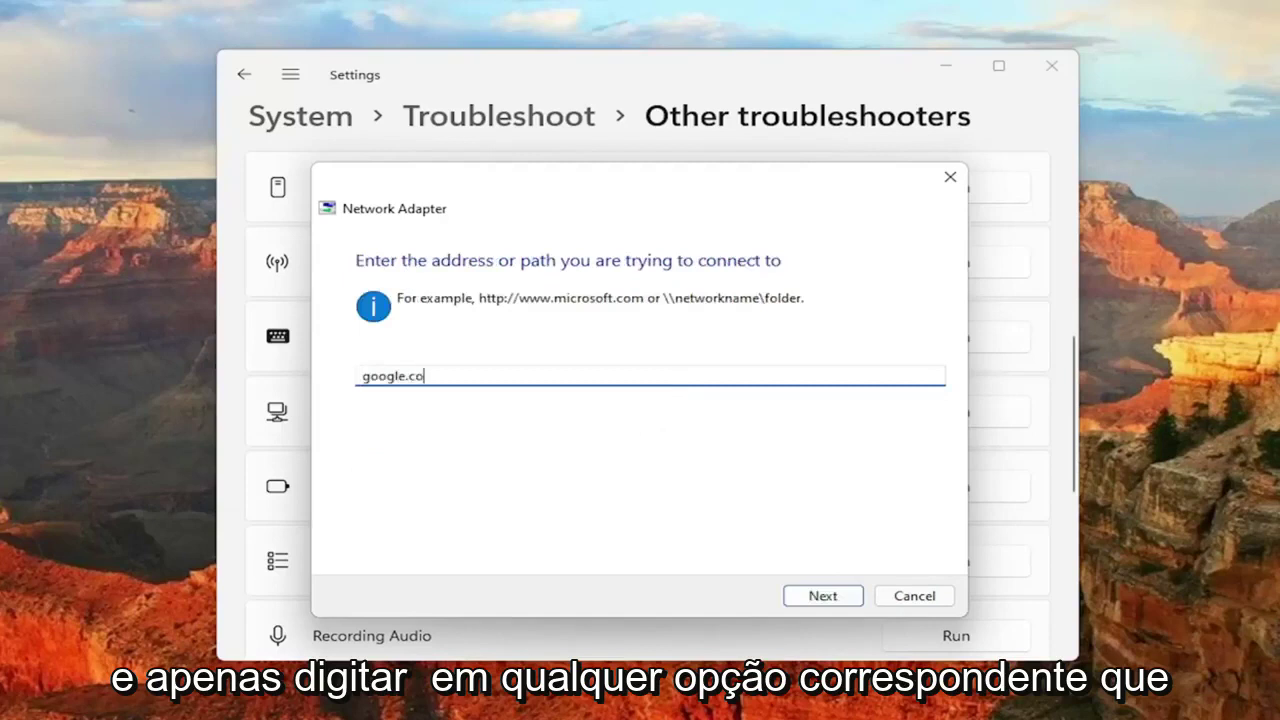
left_click(812, 598)
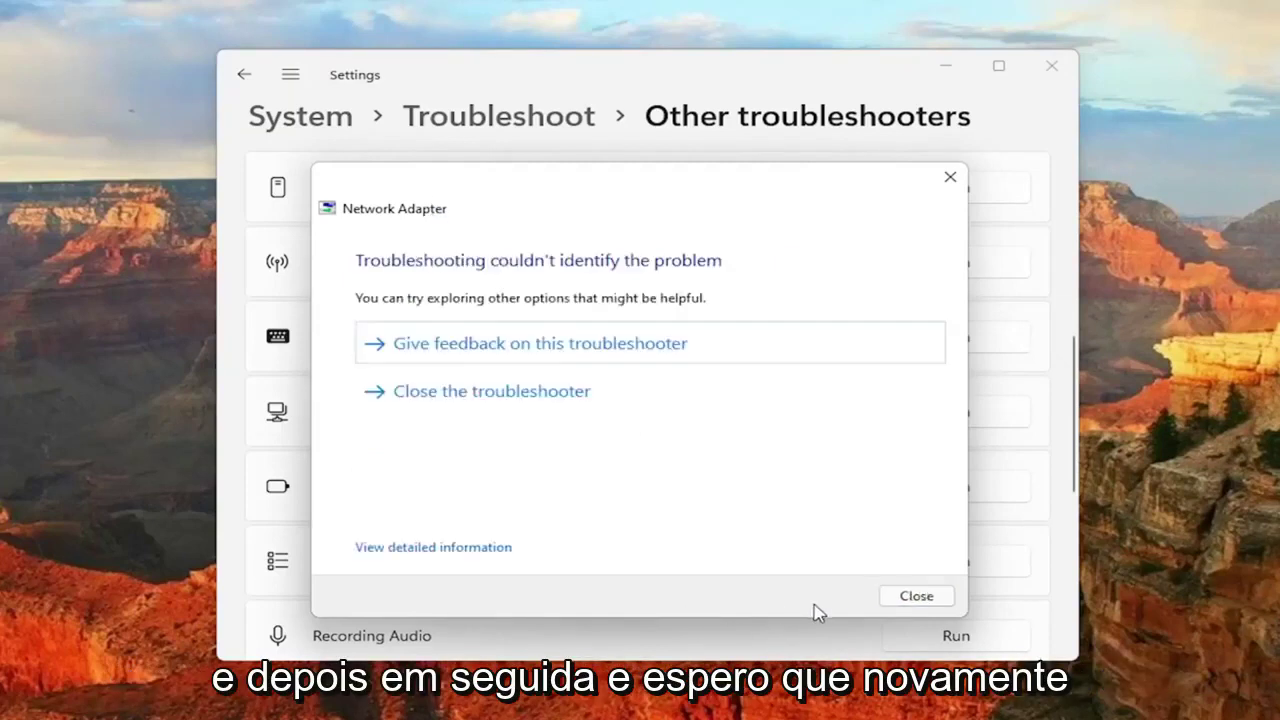
Close the troubleshooter results and reopen Settings through Start search
left_click(916, 595)
scroll(648, 508, "down", 2)
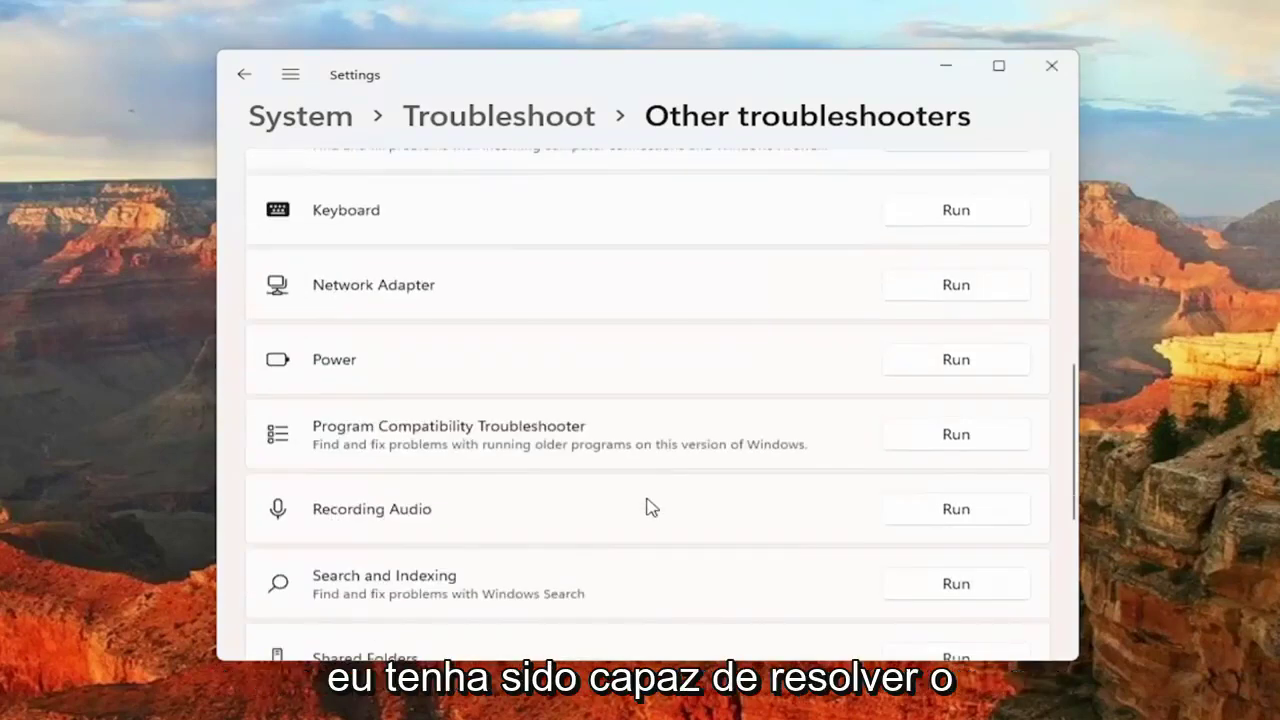
scroll(646, 508, "down", 4)
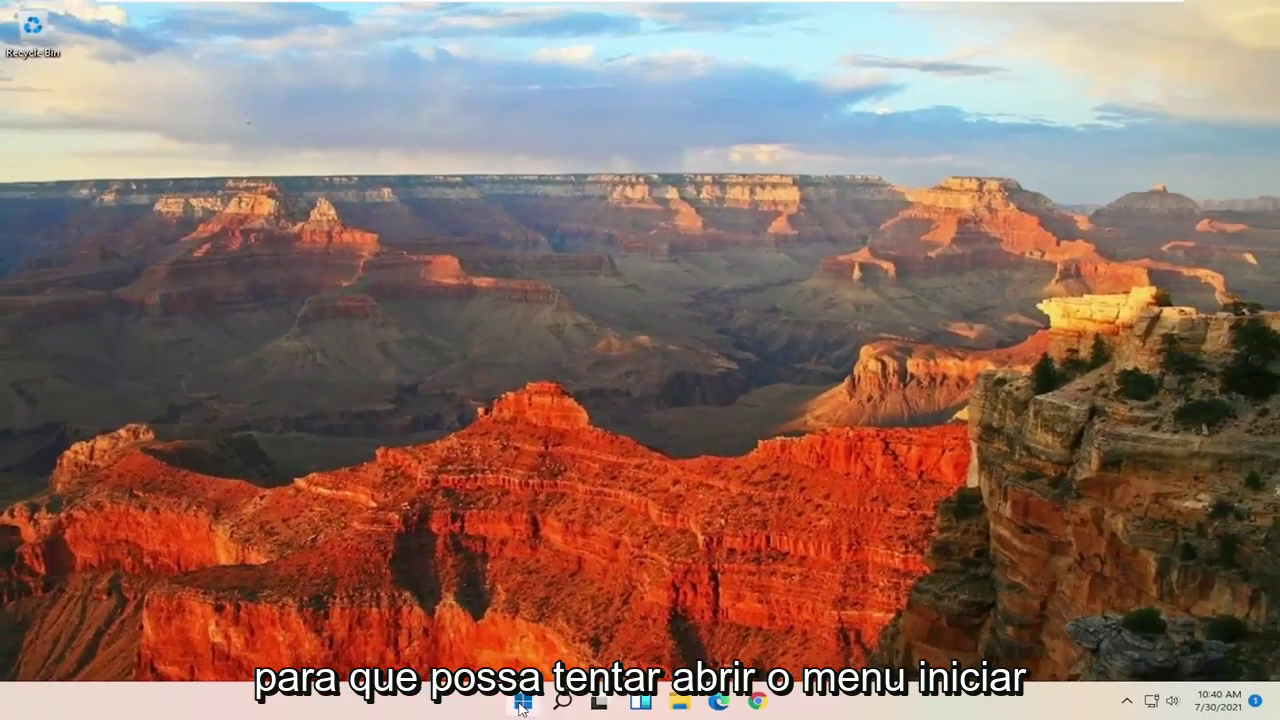
left_click(521, 703)
type("setti")
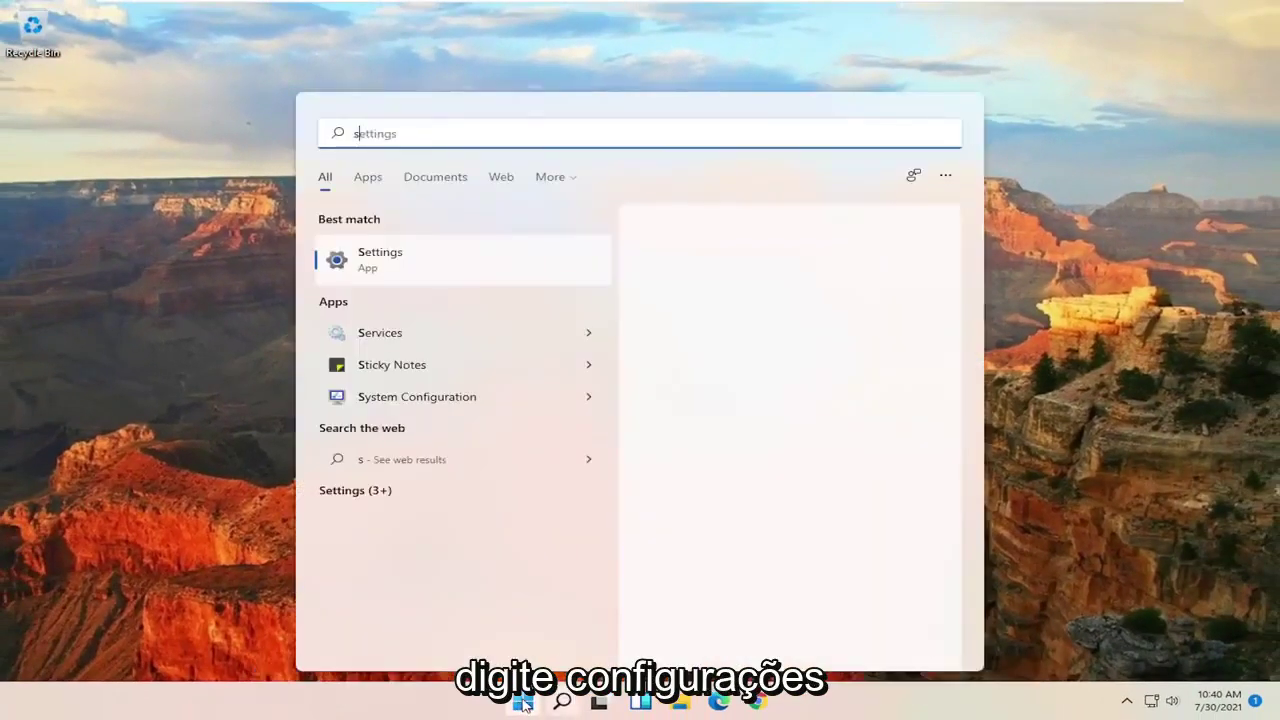
left_click(389, 266)
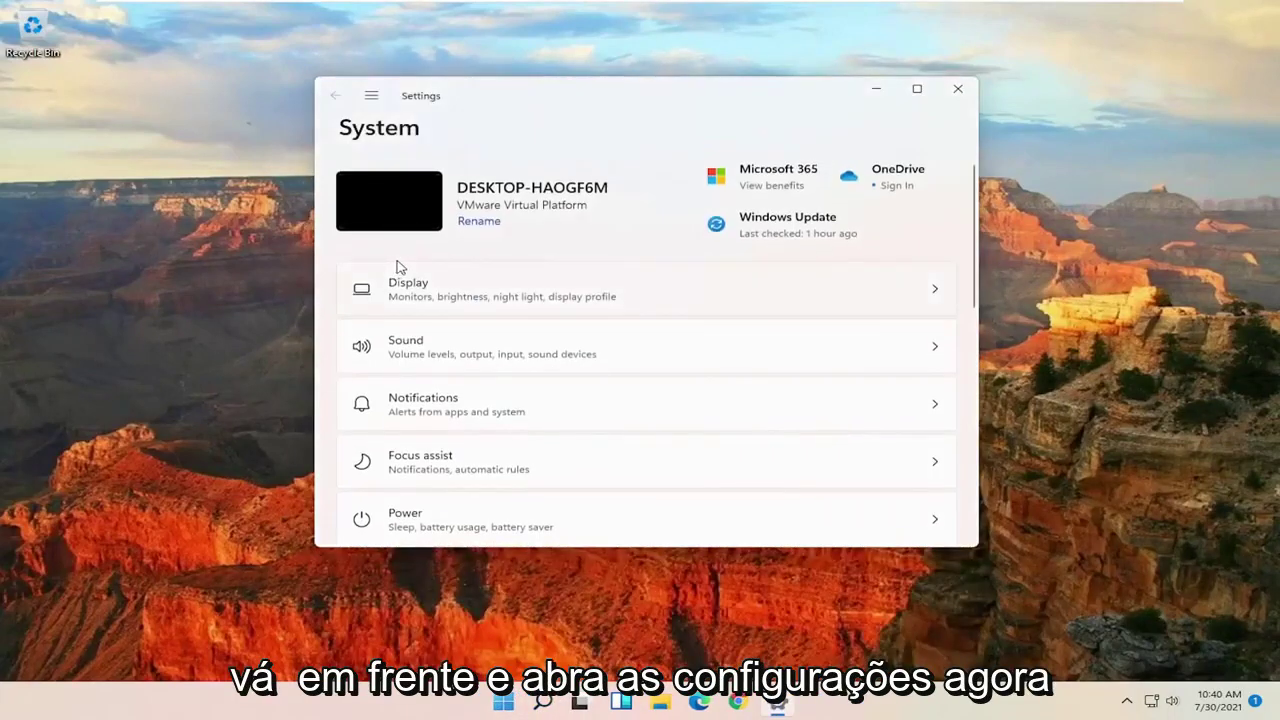
Go to Network & internet > Advanced network settings and scroll to Network reset
left_click(371, 95)
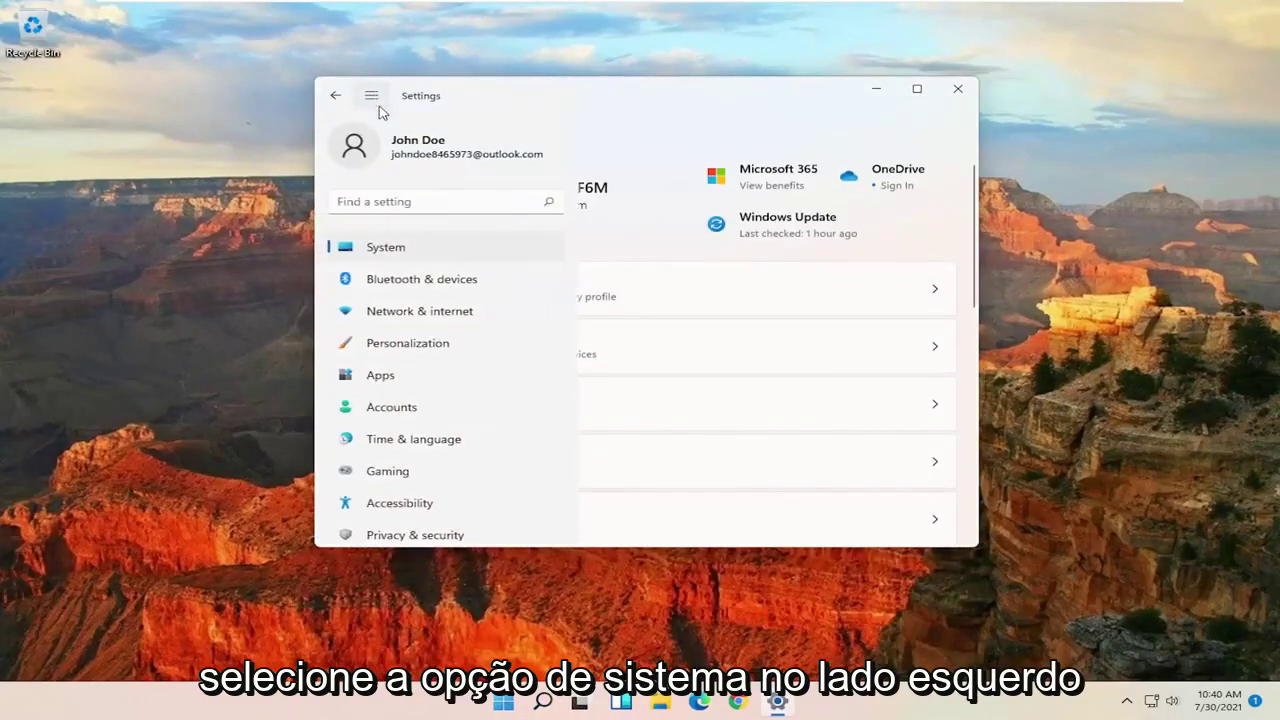
left_click(390, 252)
left_click(377, 95)
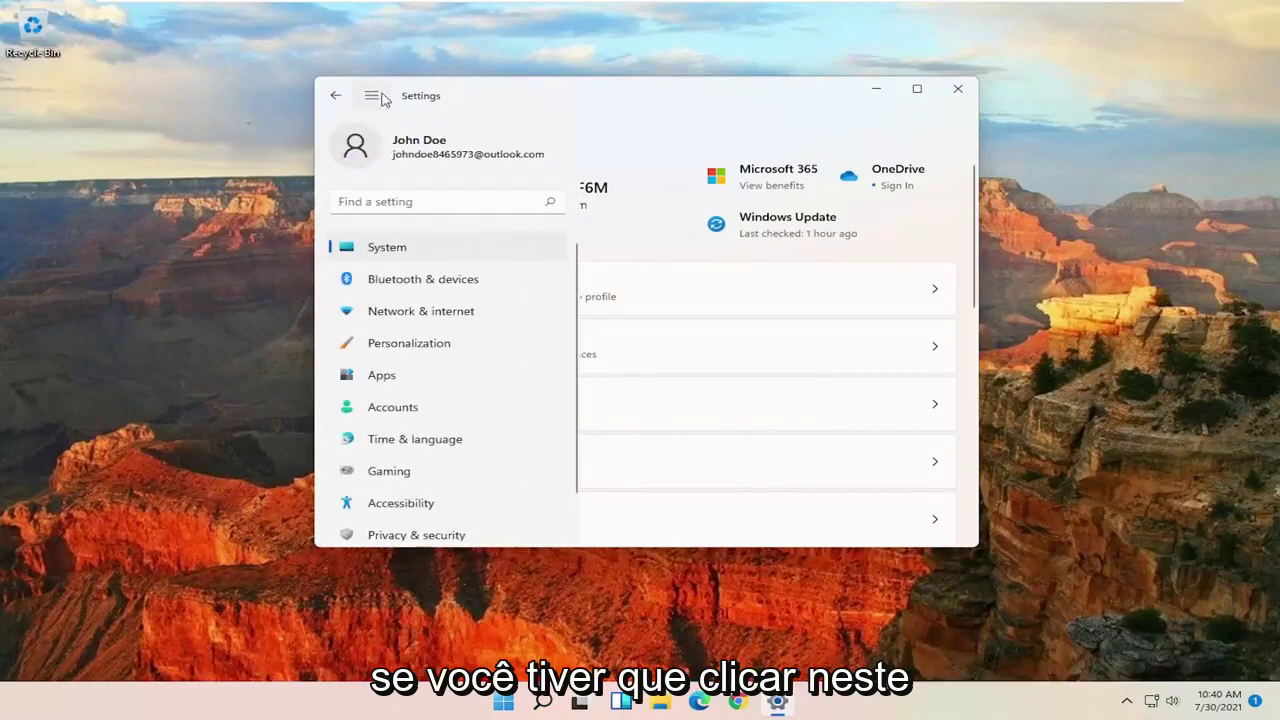
left_click(386, 252)
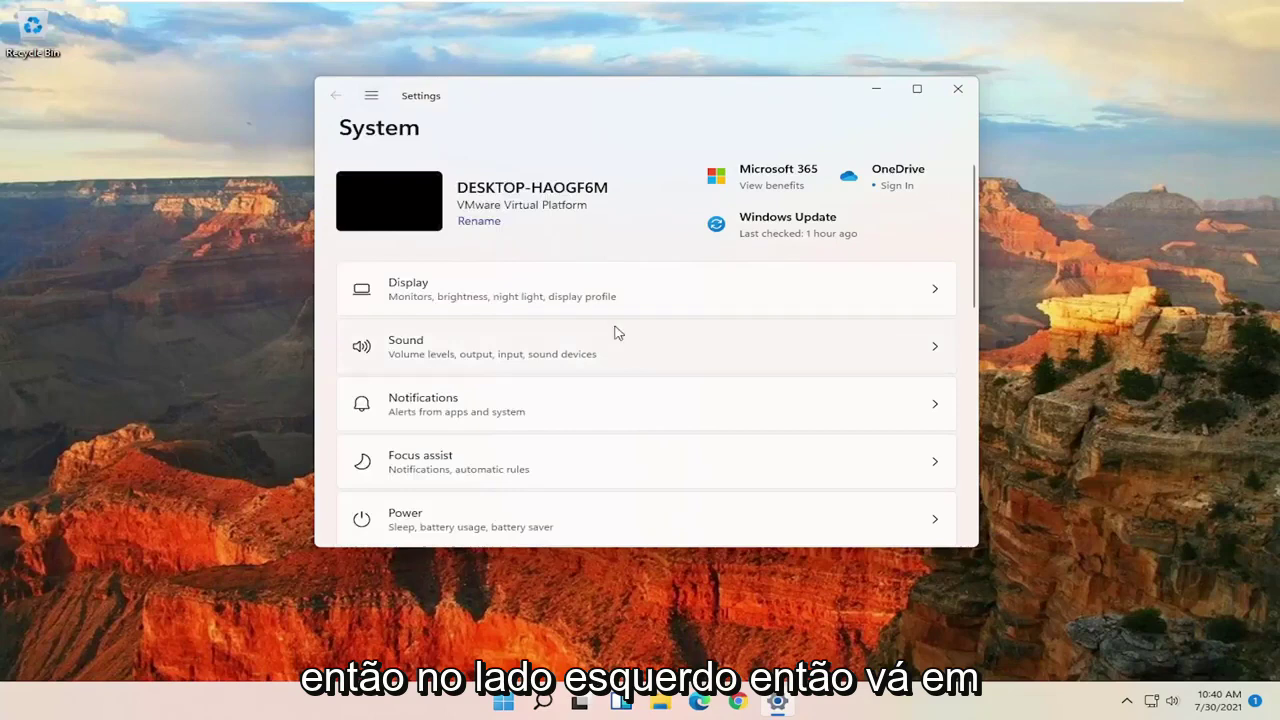
left_click(373, 96)
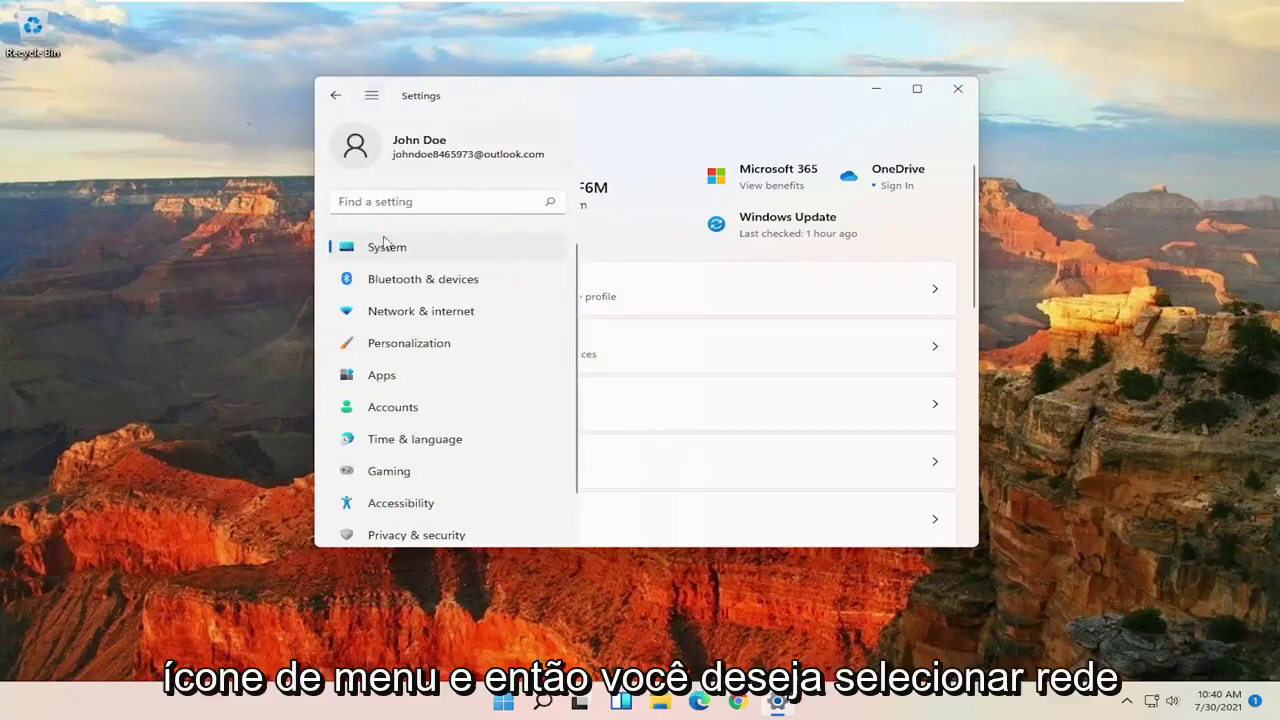
left_click(410, 314)
scroll(512, 283, "down", 3)
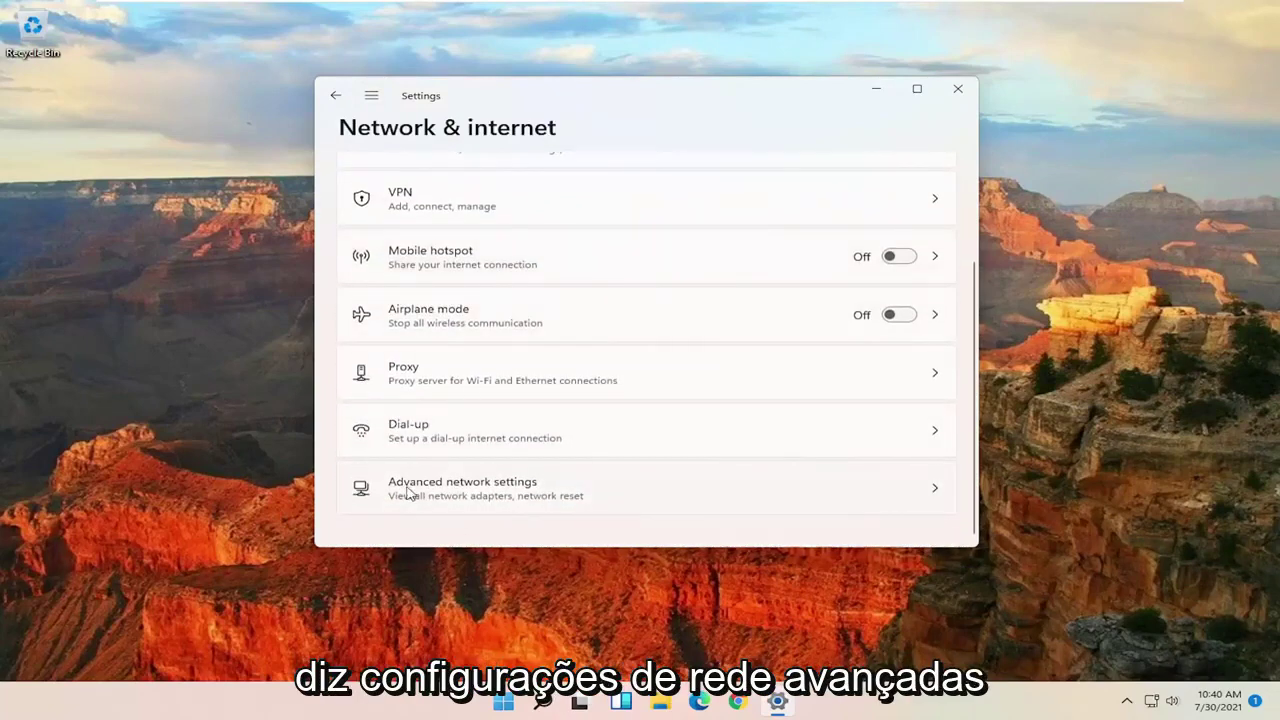
left_click(545, 497)
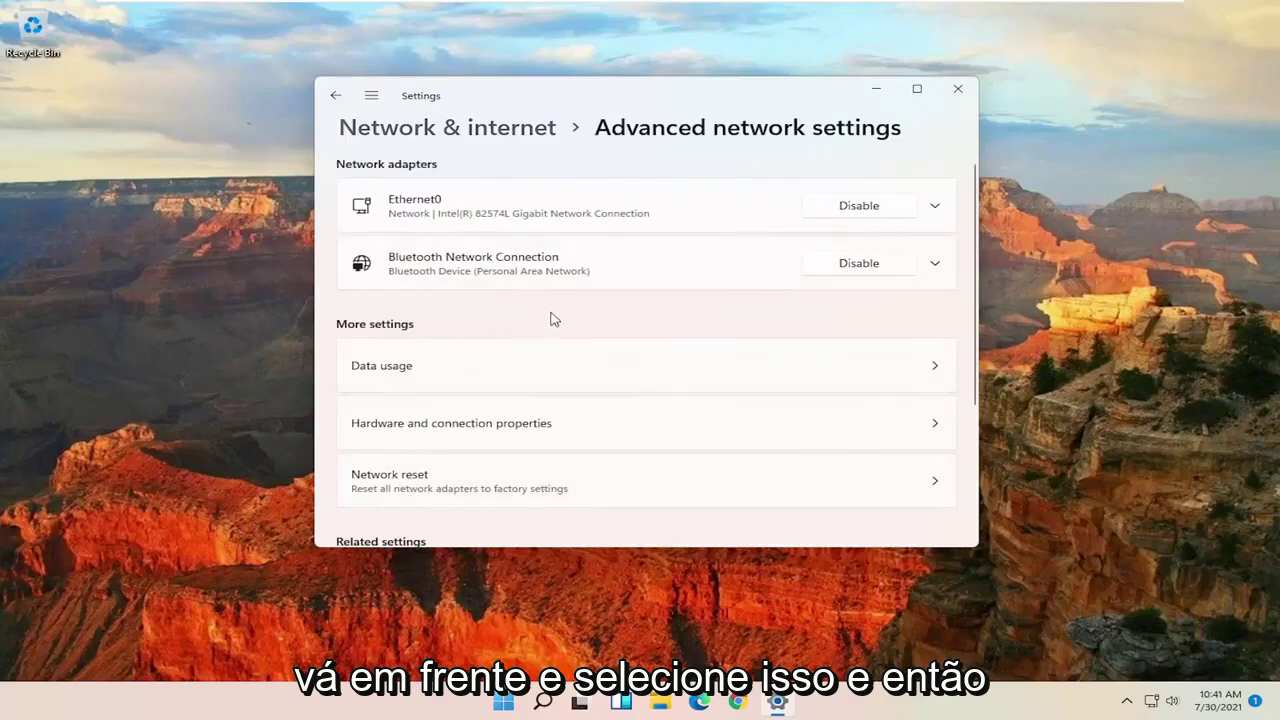
scroll(551, 317, "down", 1)
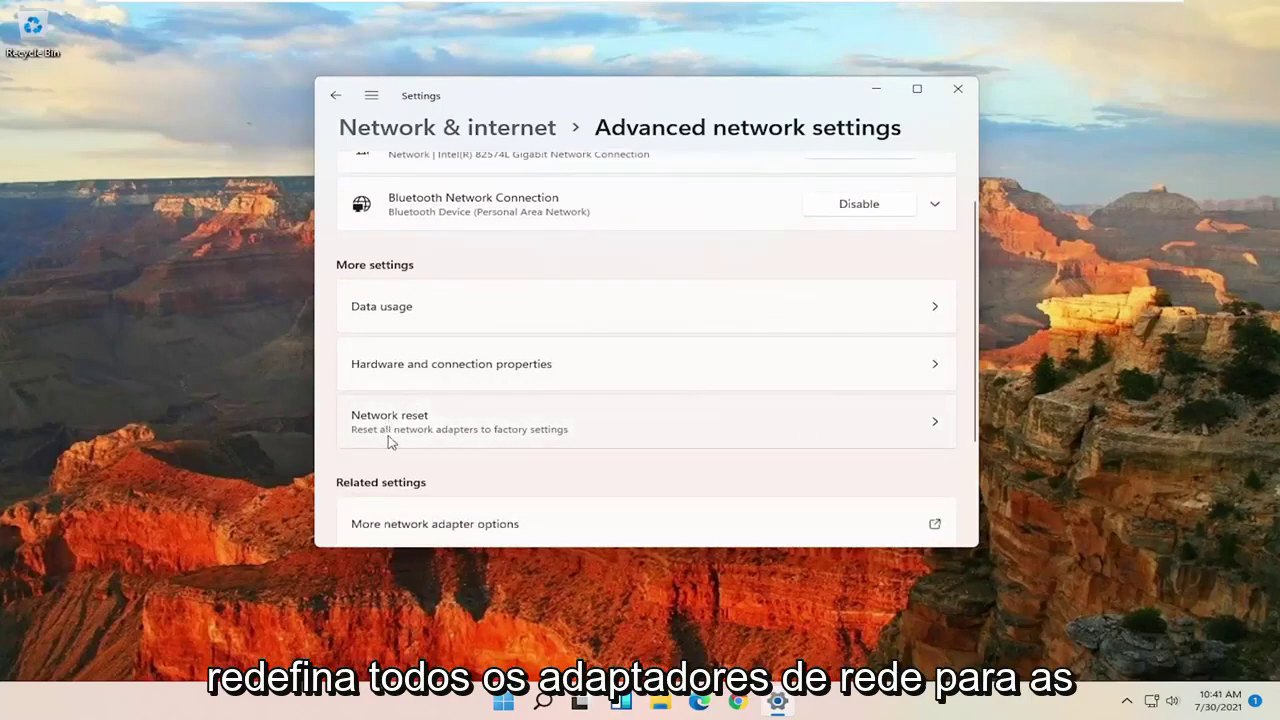
Confirm a Network reset with Reset now and Yes, dismiss the sign-out notice, and exit Settings
left_click(522, 431)
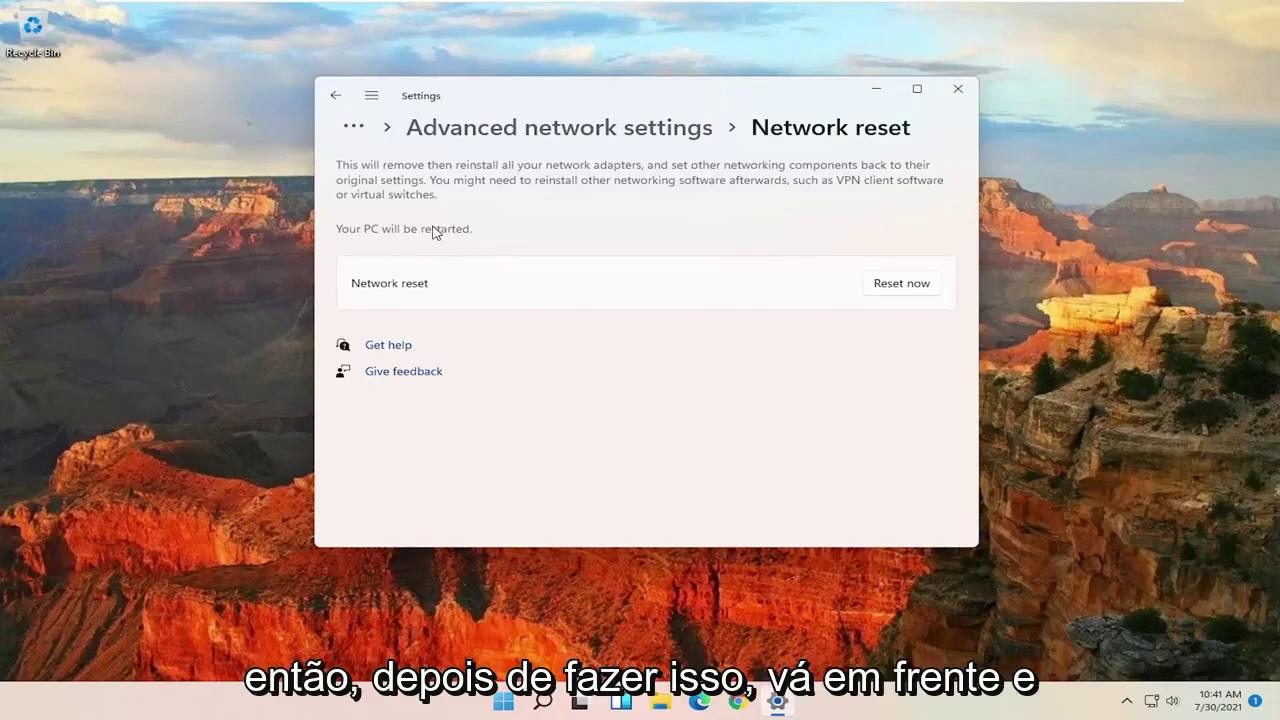
left_click(888, 287)
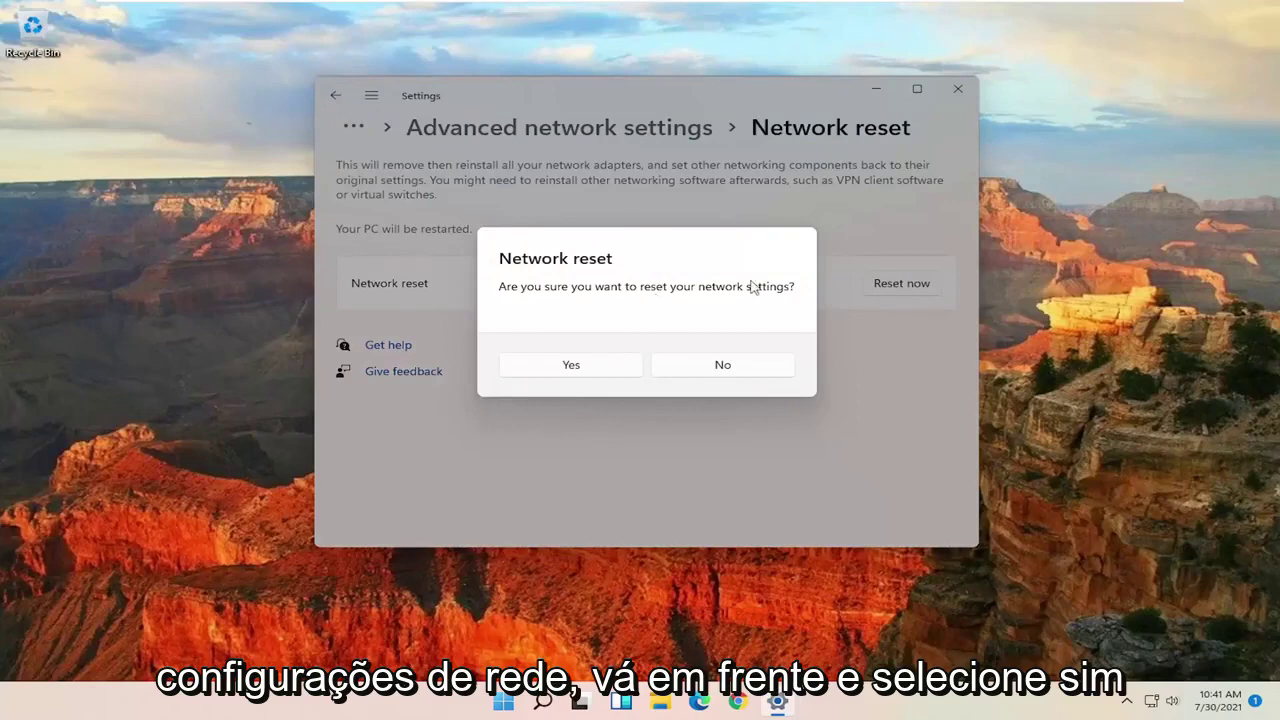
left_click(585, 372)
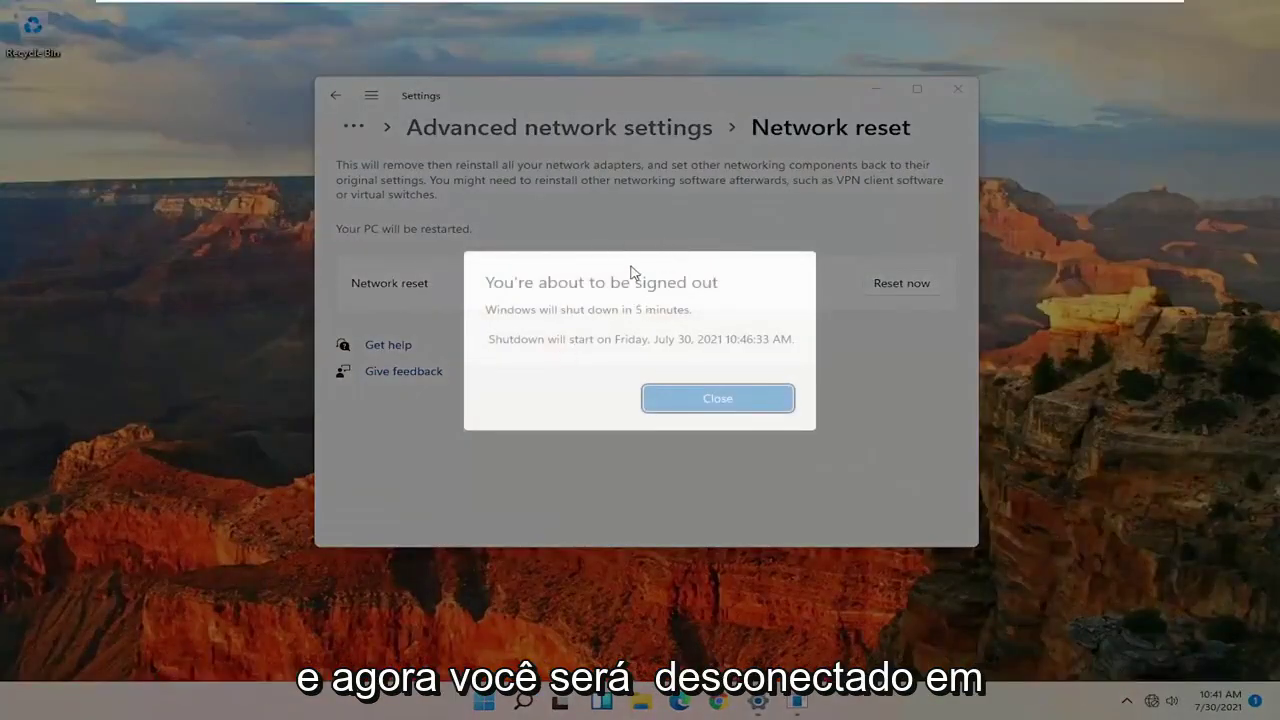
left_click(717, 399)
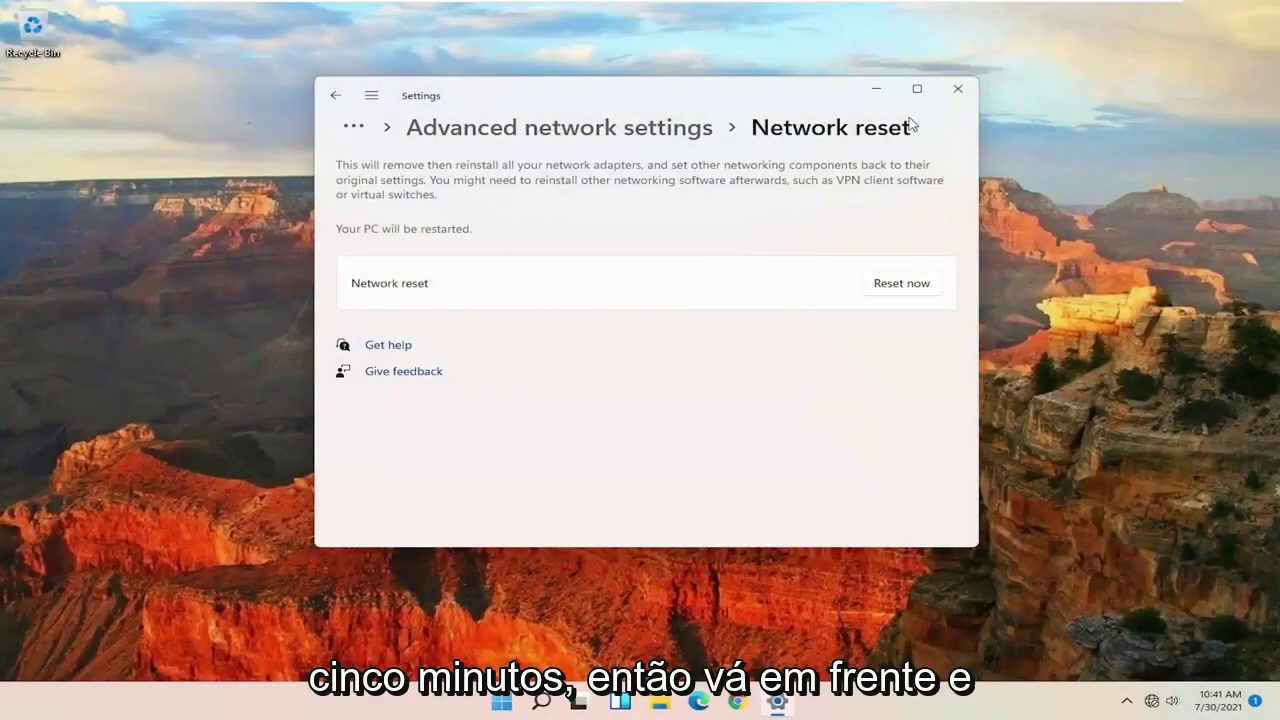
left_click(957, 88)
Restart the PC from the Start button's quick-link menu under Shut down or sign out
right_click(528, 710)
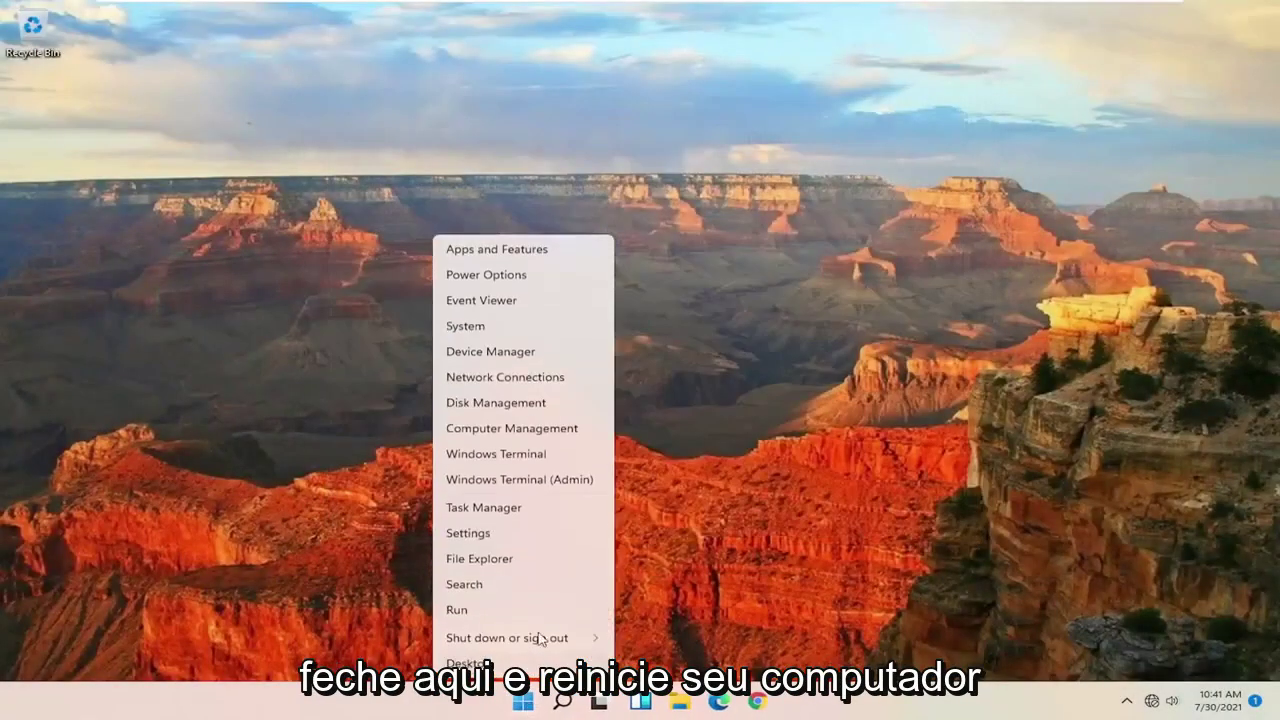
mouse_move(534, 640)
left_click(643, 665)
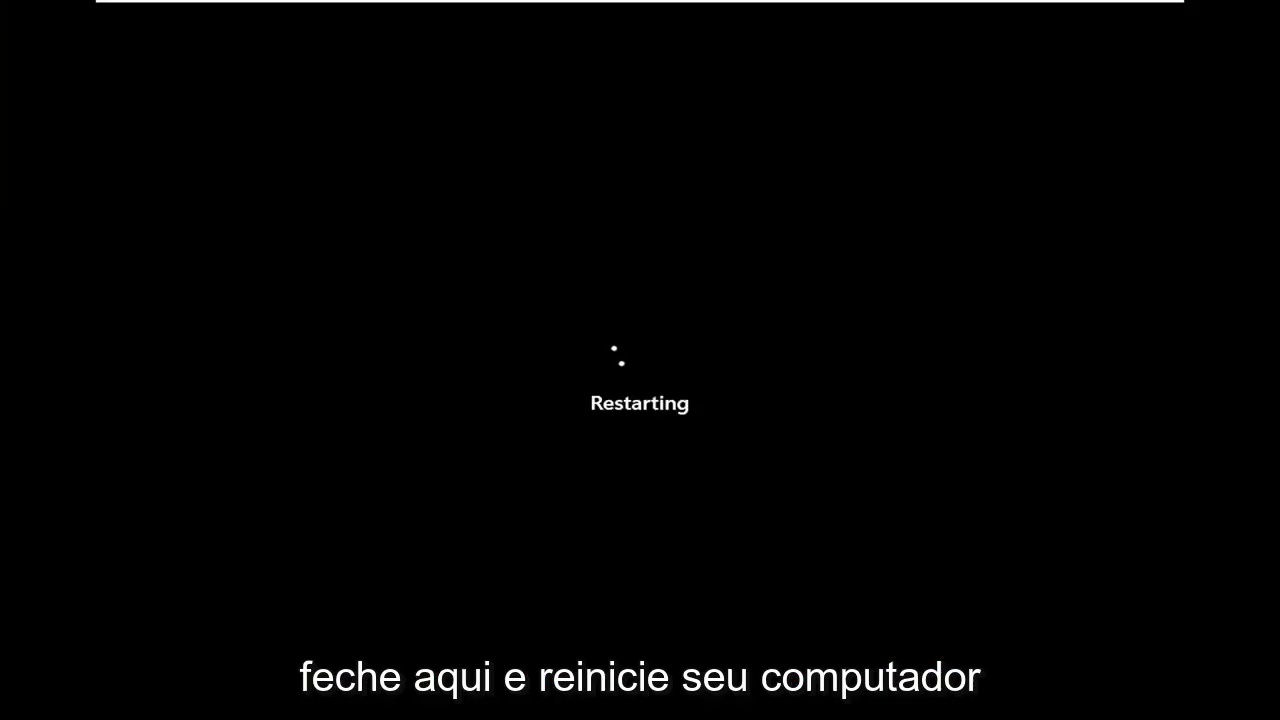